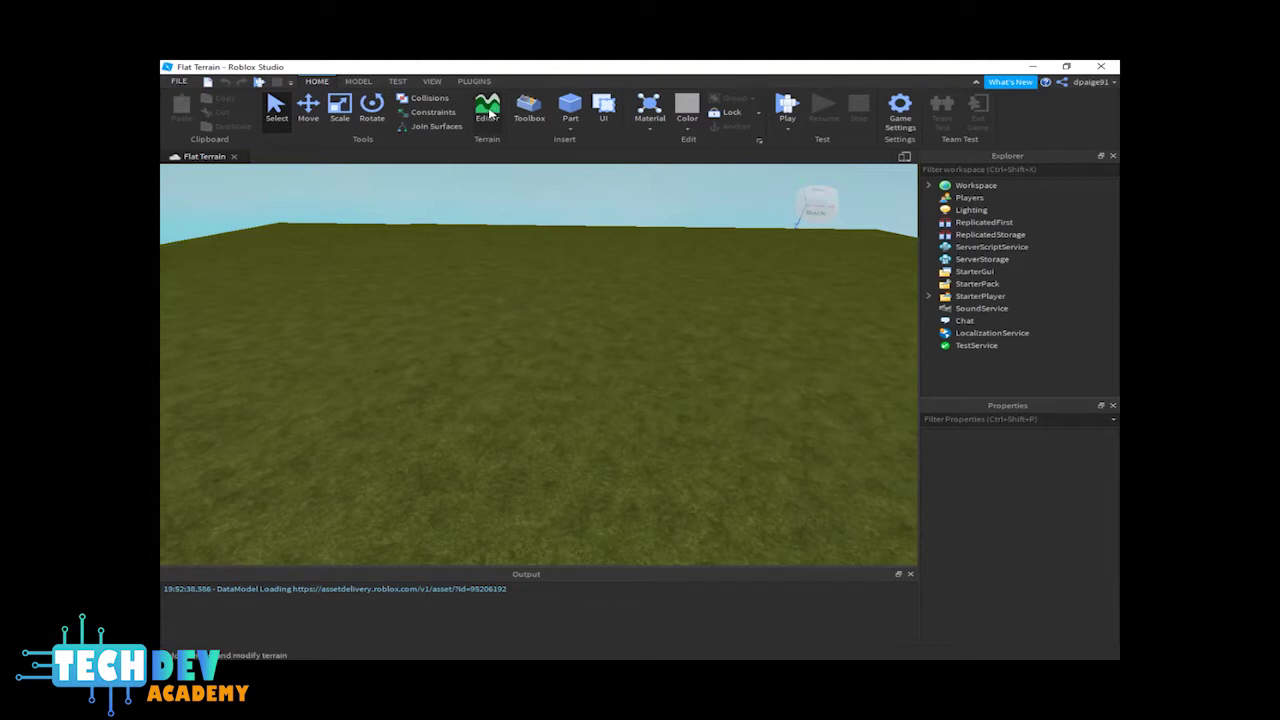
Open the Terrain Editor, look through the Region and Edit tools, then return to Create.
click(490, 116)
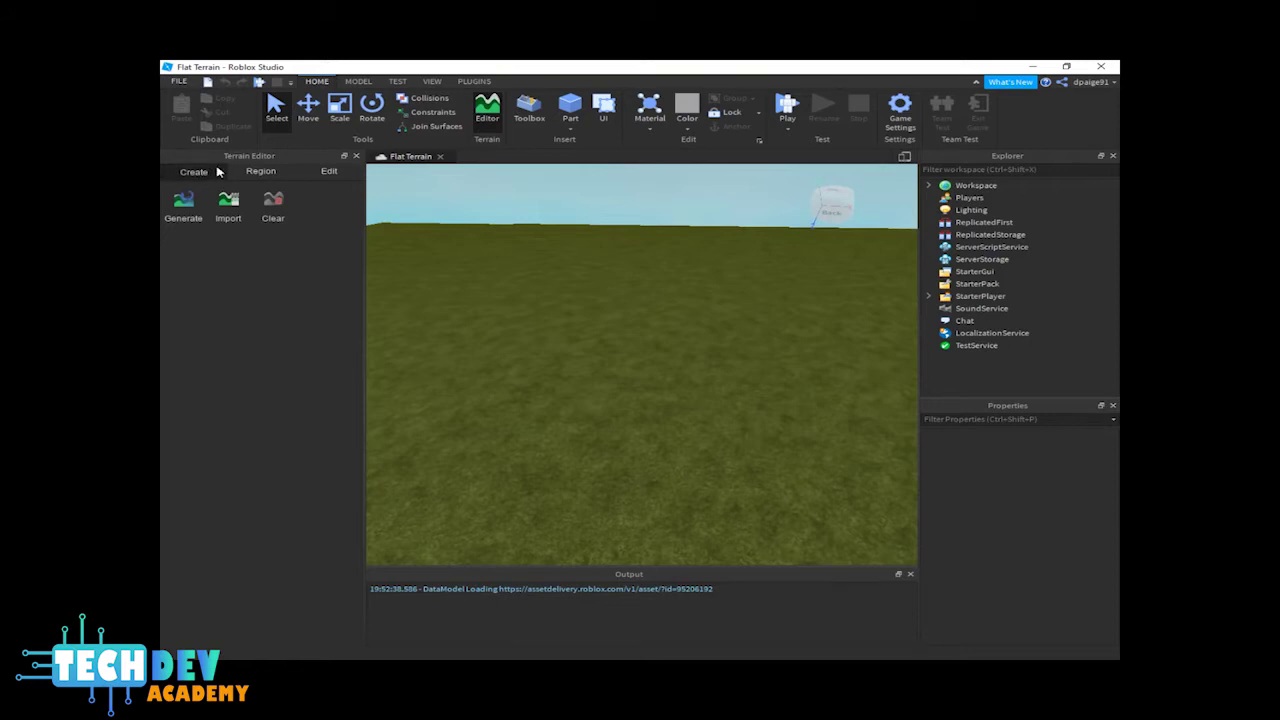
click(265, 172)
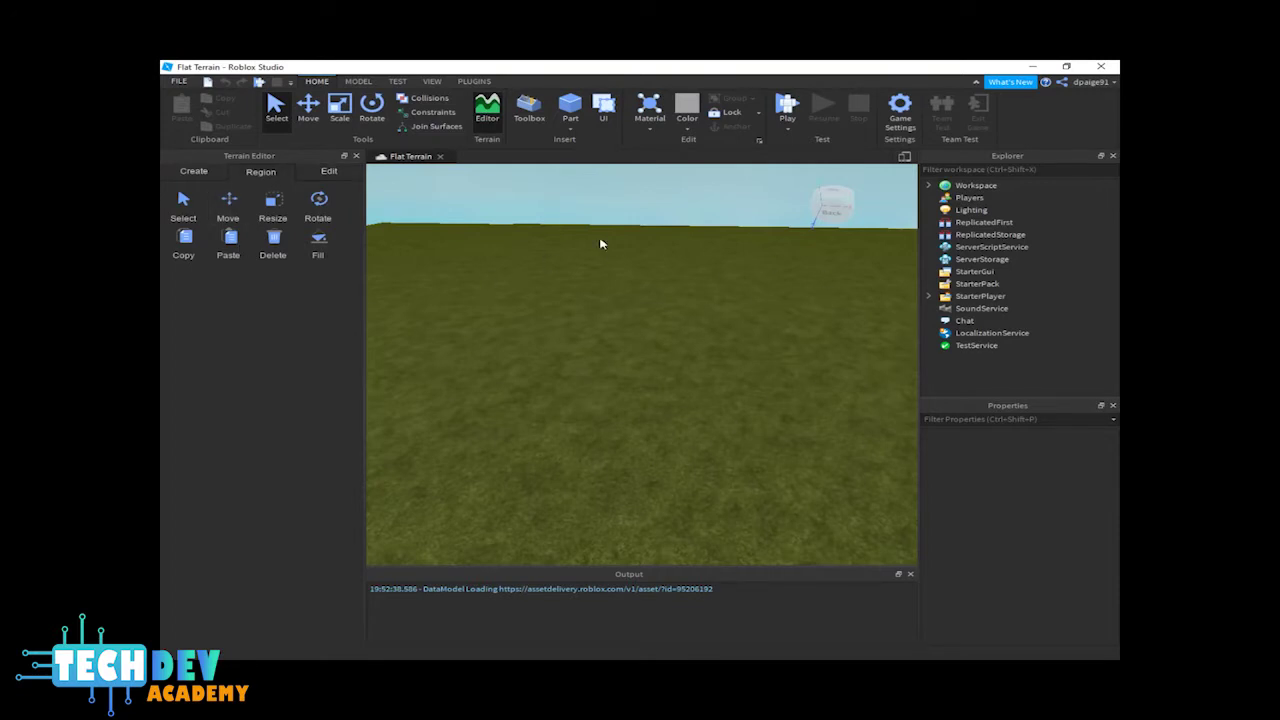
click(322, 172)
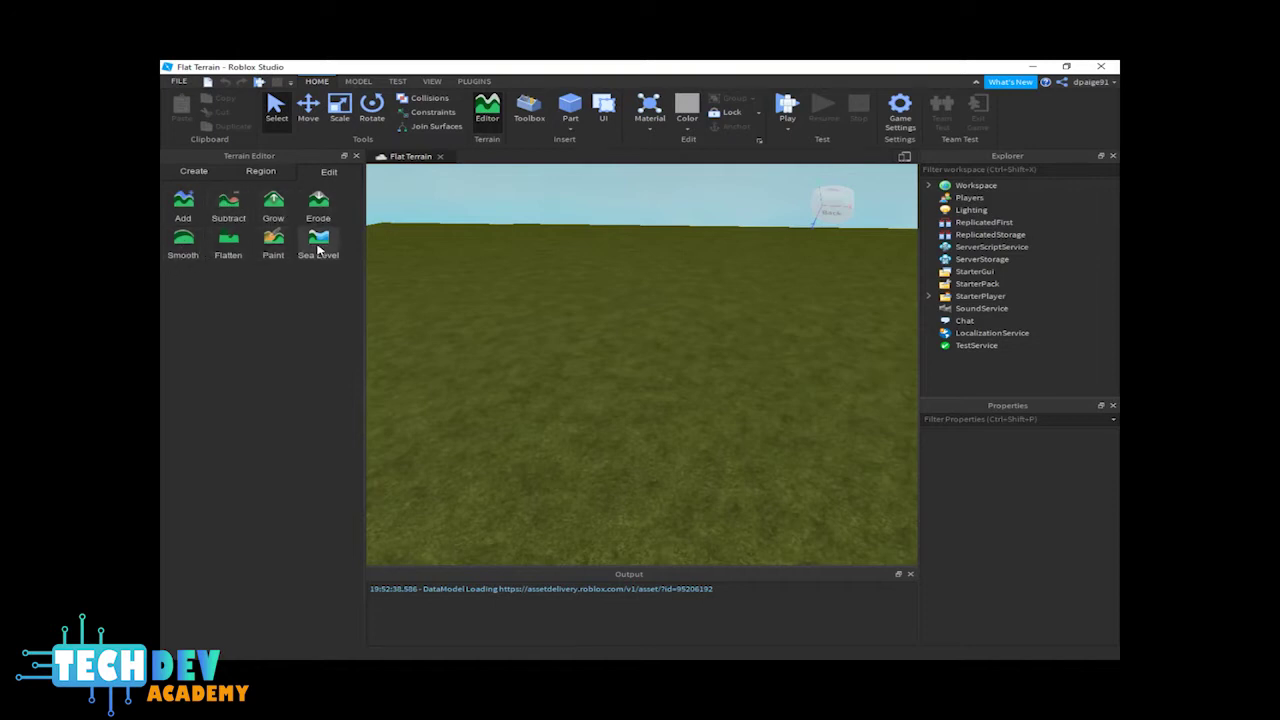
click(186, 173)
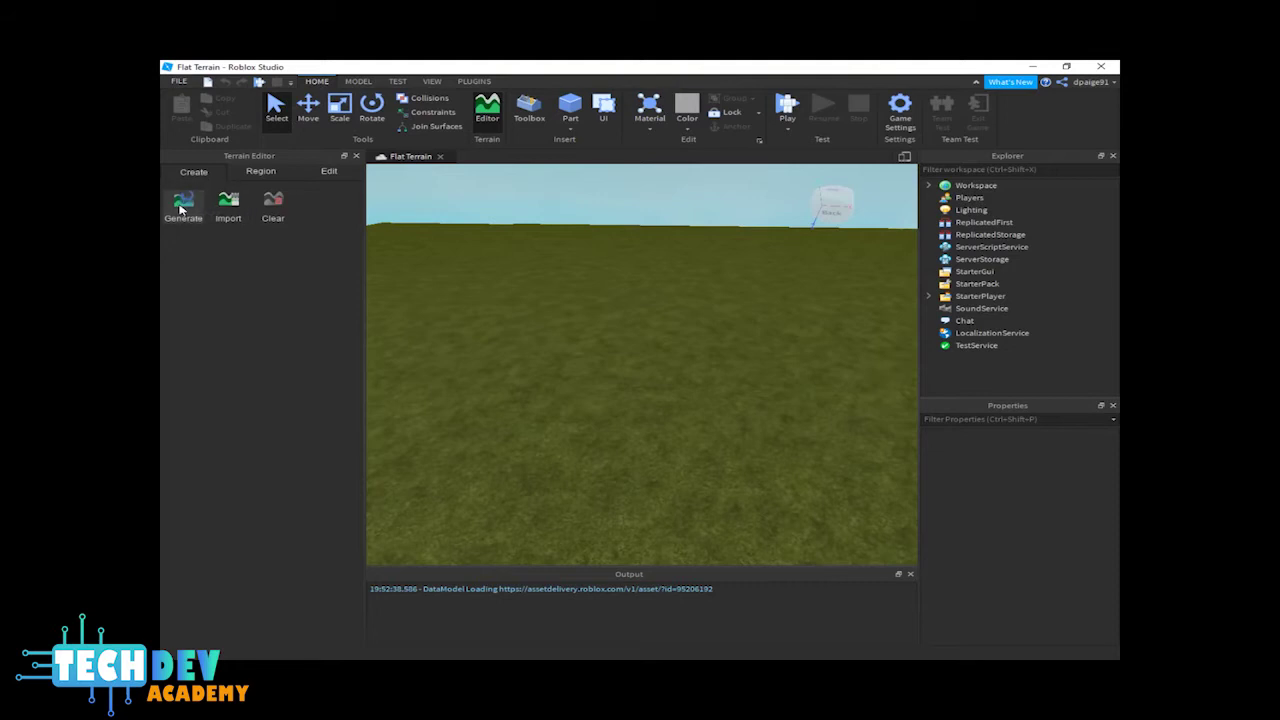
Generate 1024×512×1024 terrain with Water, Plains, Hills, Mountains and Lavascape biomes.
click(184, 207)
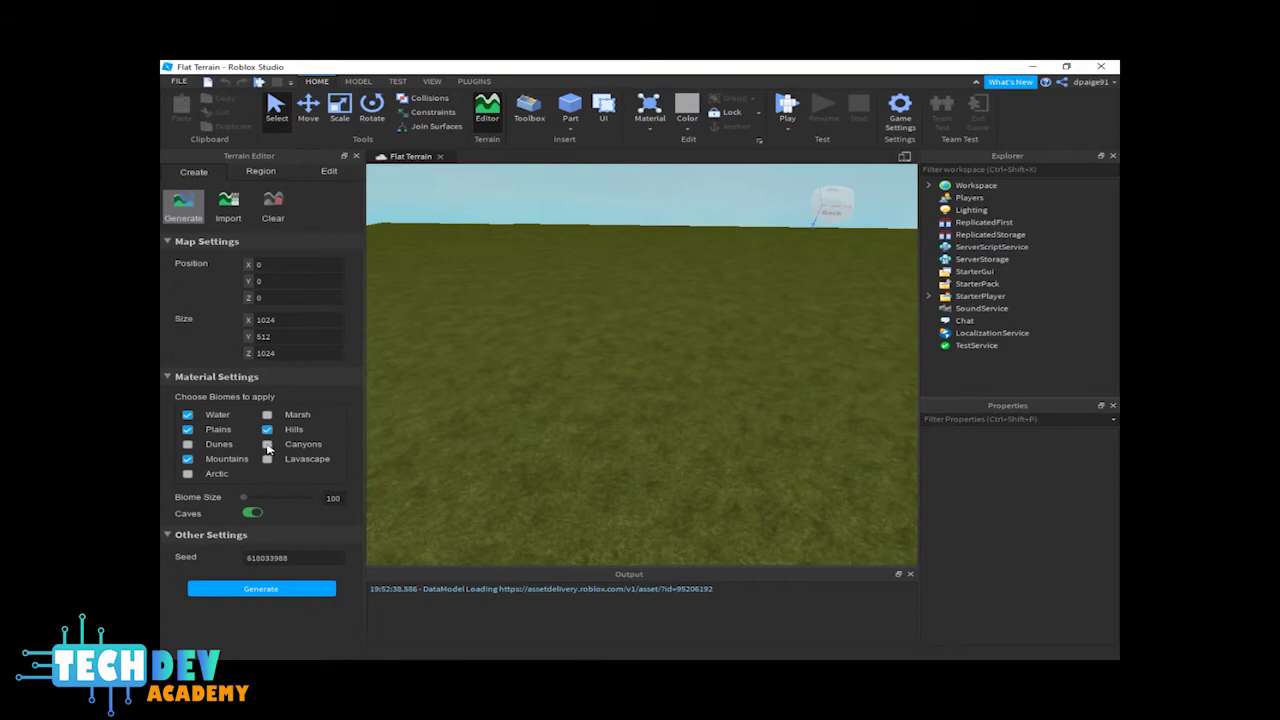
click(269, 590)
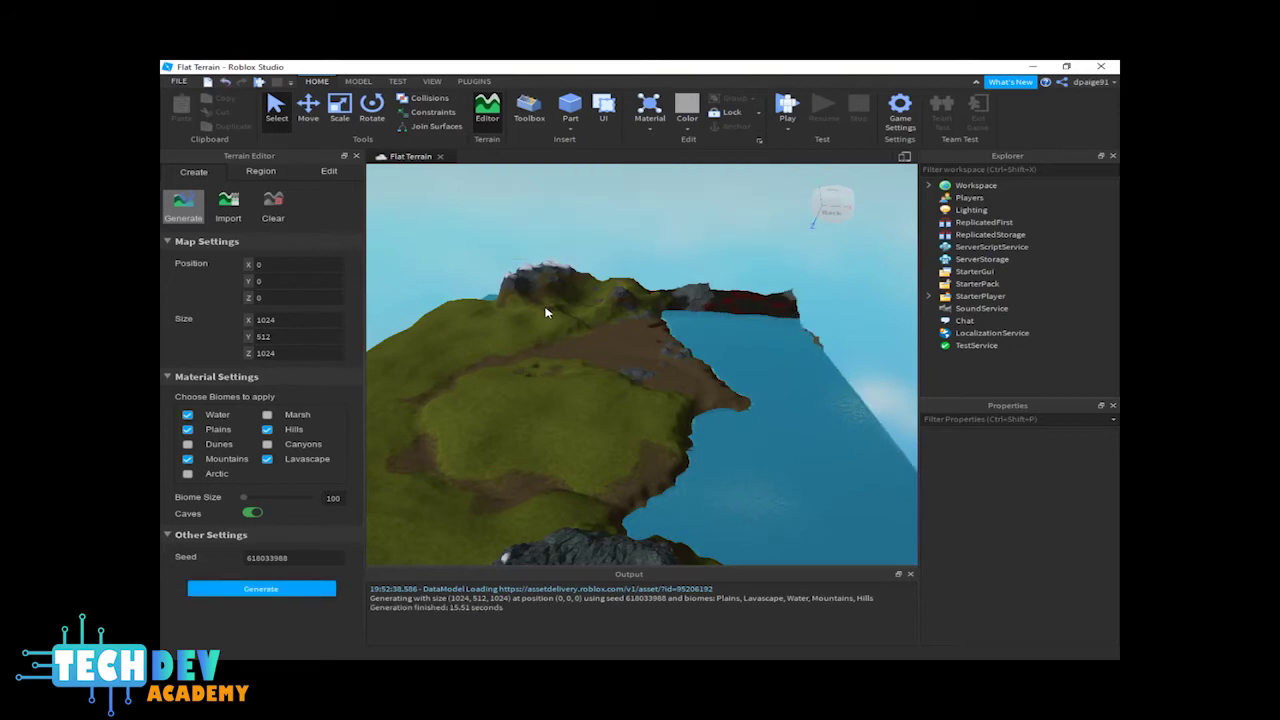
Orbit the view from the open sea toward the new hills and mountains.
mouse_move(645, 322)
right_down()
mouse_move(661, 419)
mouse_move(629, 454)
right_up()
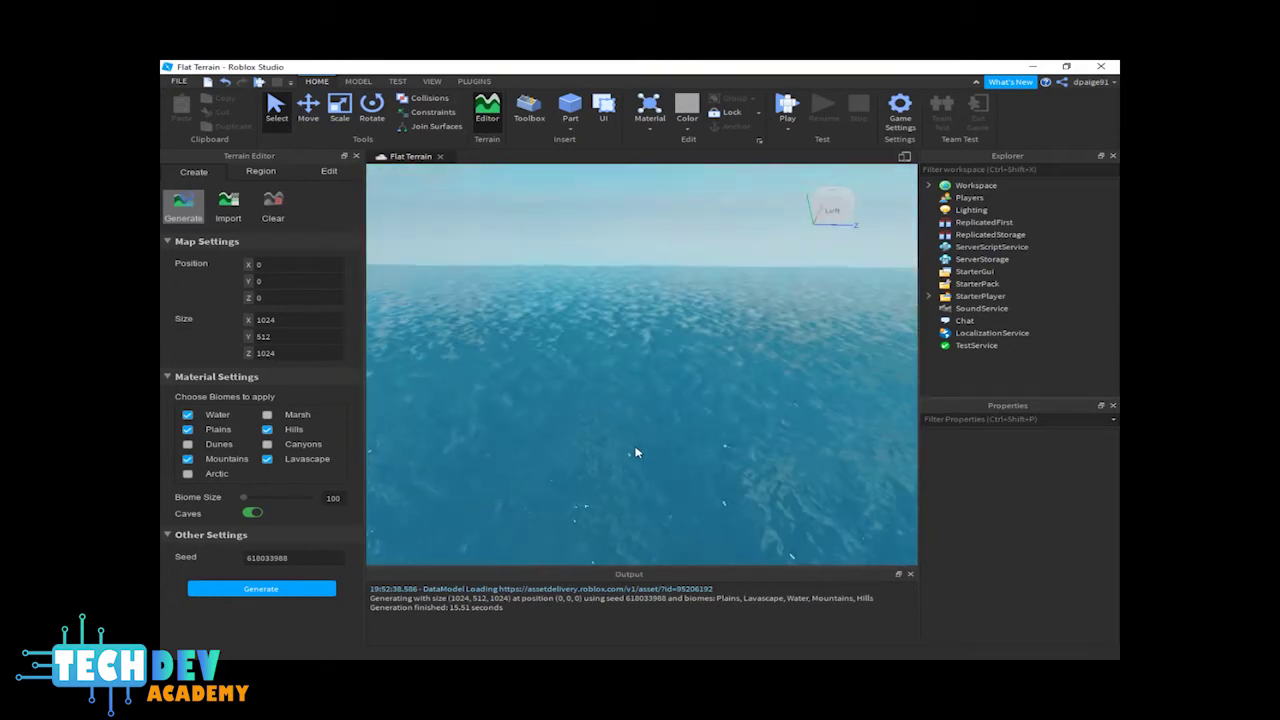
mouse_move(629, 454)
right_down()
mouse_move(658, 436)
mouse_move(773, 516)
mouse_move(795, 455)
right_up()
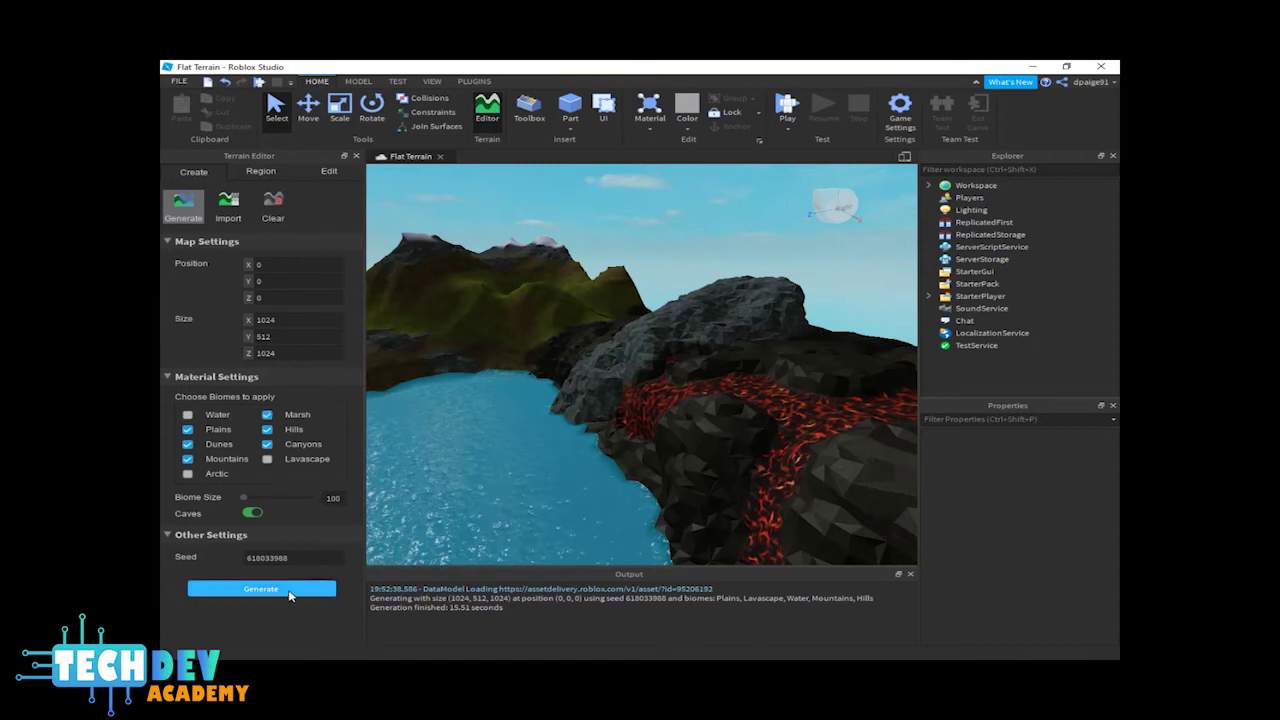
Regenerate terrain with Plains, Dunes, Mountains, Marsh, Hills and Canyons, then level the view.
click(289, 594)
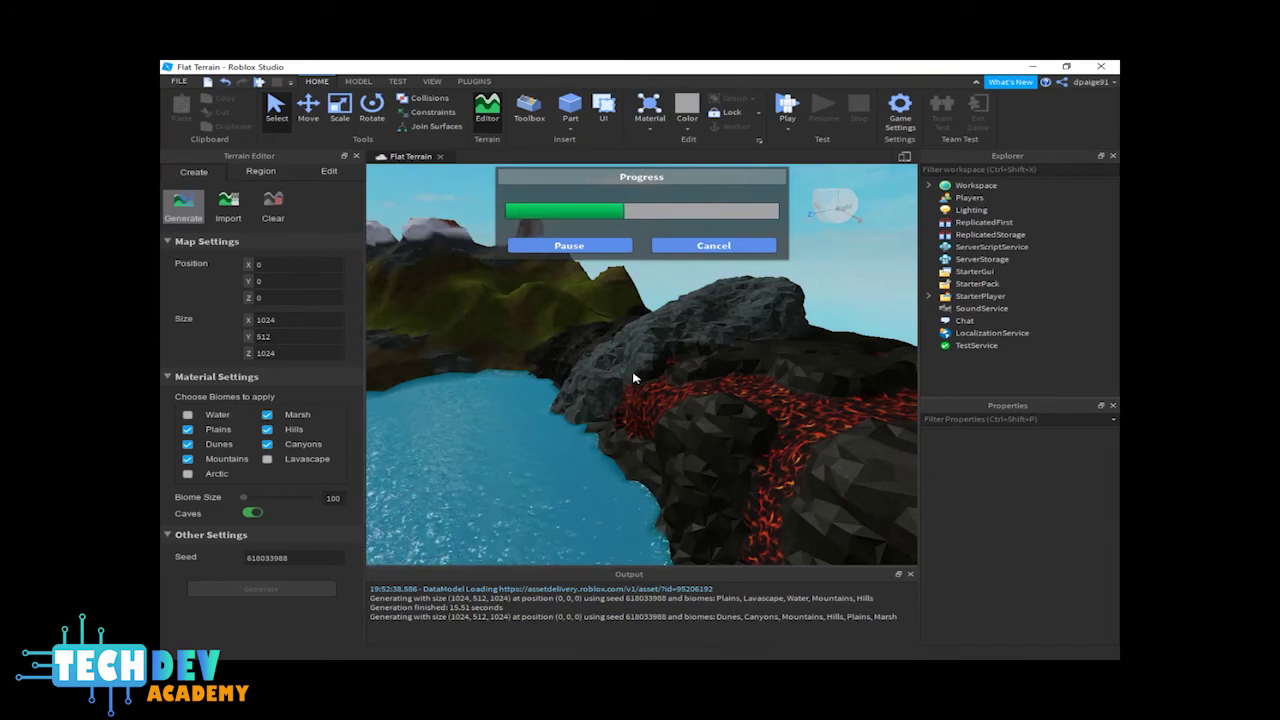
right_drag(659, 377, 662, 377)
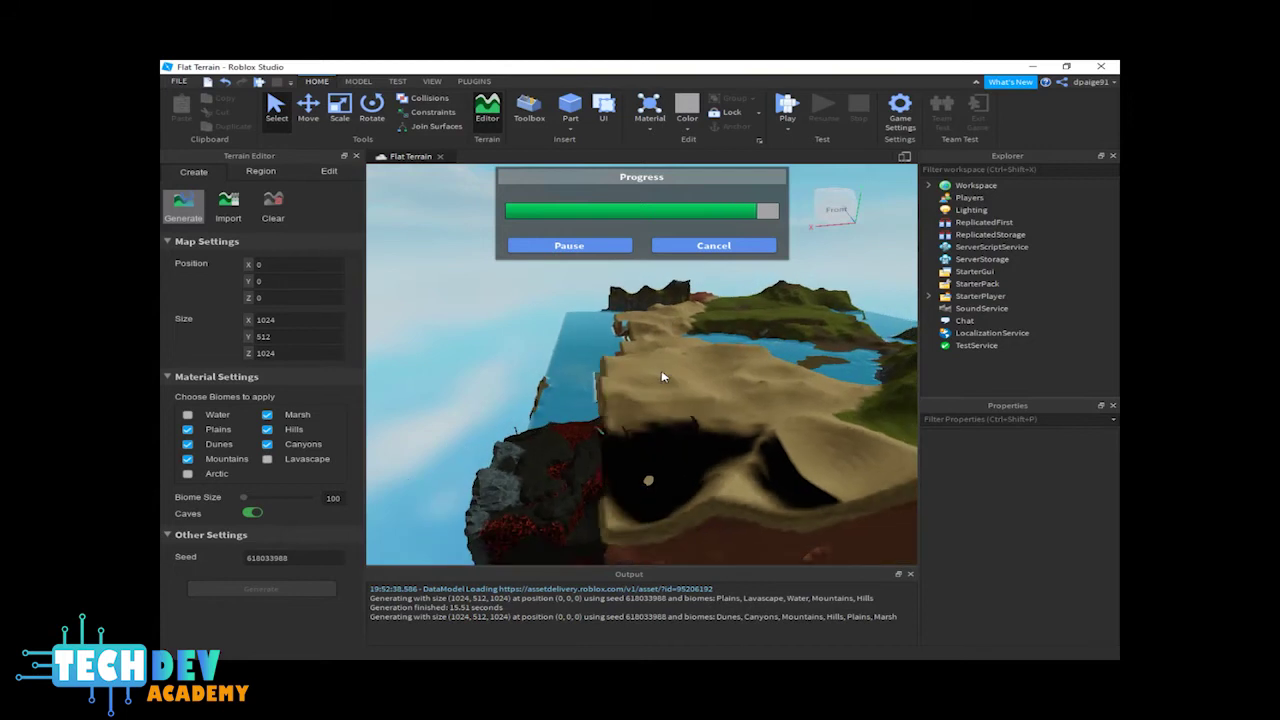
right_drag(661, 377, 672, 379)
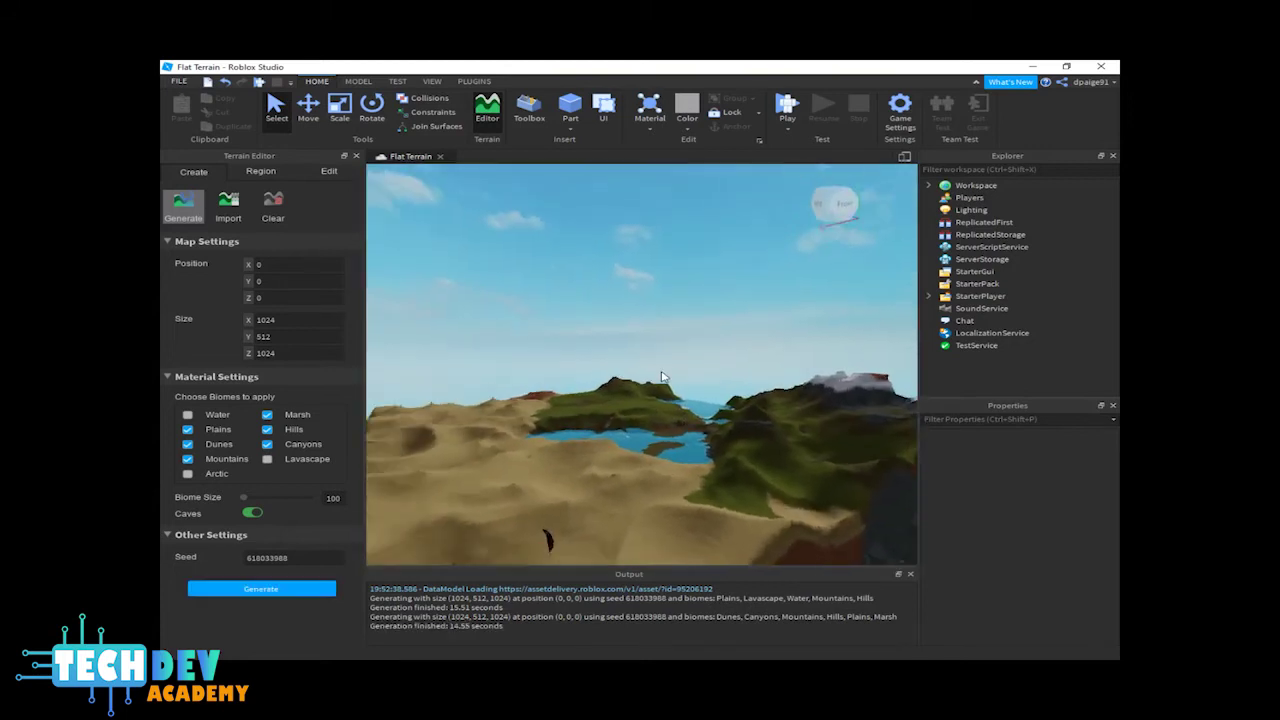
Fly in close over the lake with its grassy island, sandy banks and cliffs.
scroll(672, 379, up, 3)
scroll(675, 385, up, 3)
scroll(684, 403, up, 3)
scroll(723, 404, up, 3)
scroll(728, 400, up, 3)
scroll(732, 396, up, 3)
scroll(733, 400, up, 2)
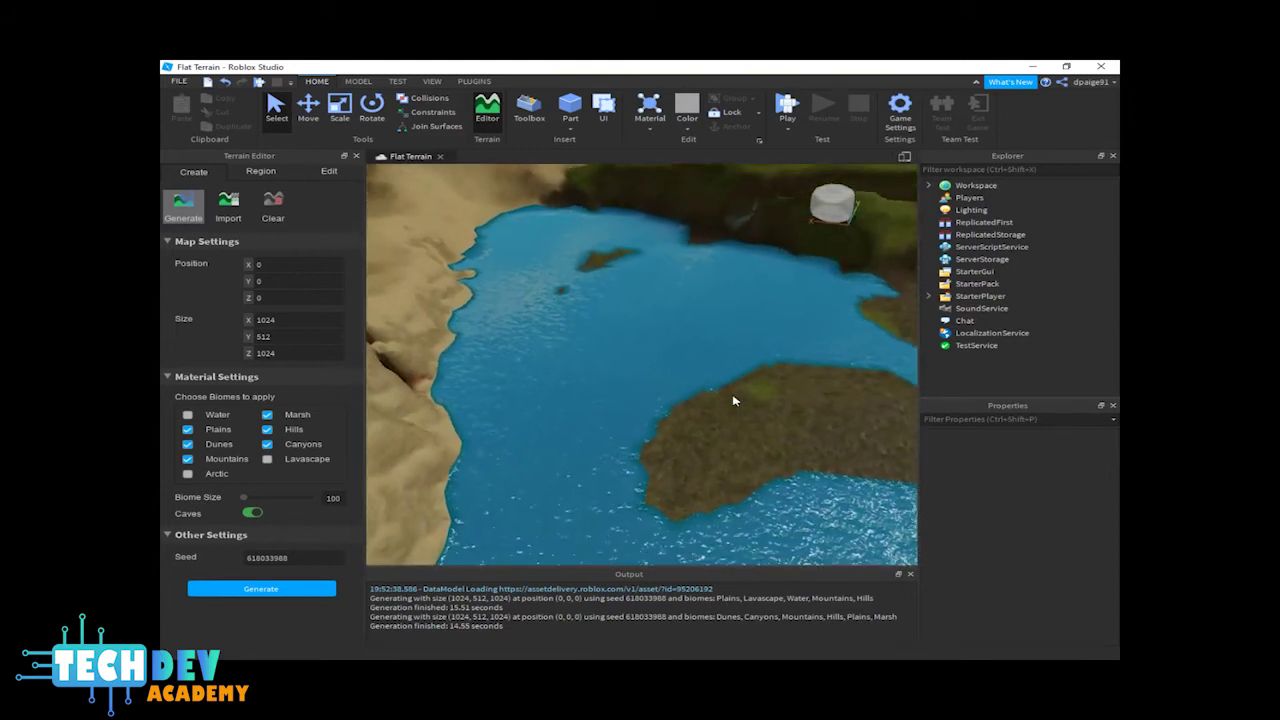
scroll(733, 401, up, 2)
scroll(733, 401, down, 3)
scroll(733, 402, down, 3)
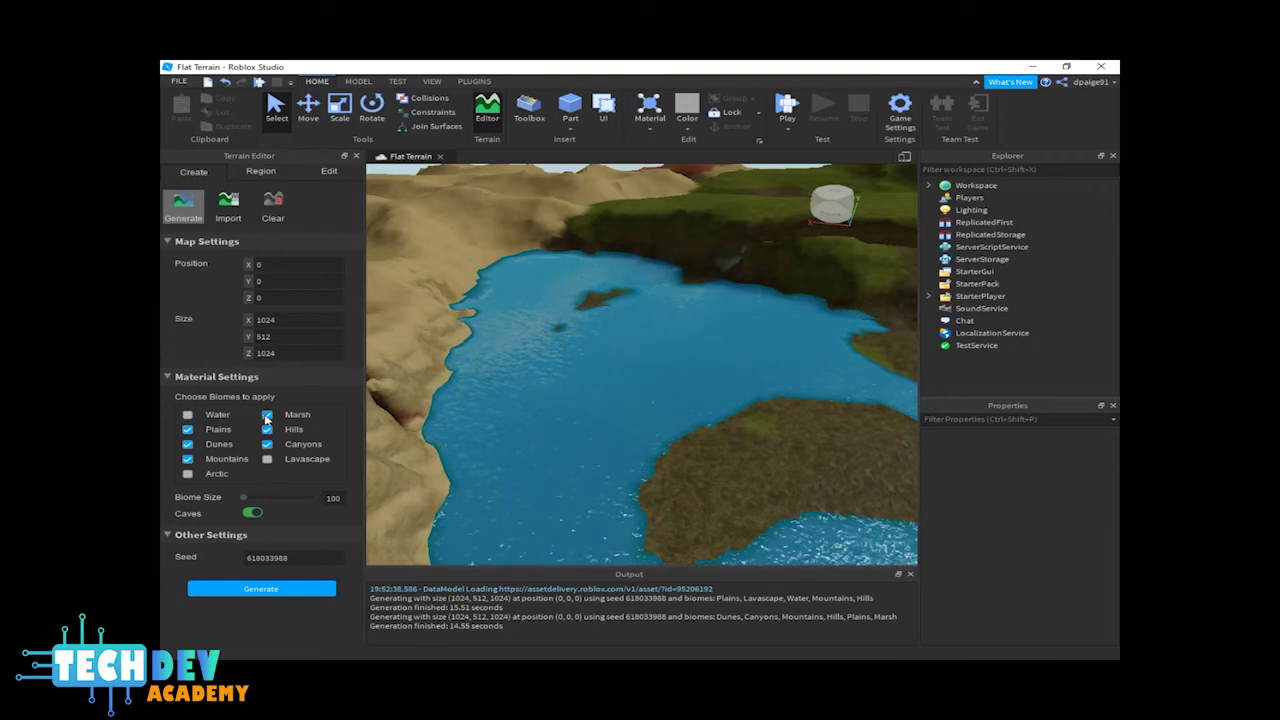
Regenerate the terrain without the Marsh biome.
click(268, 588)
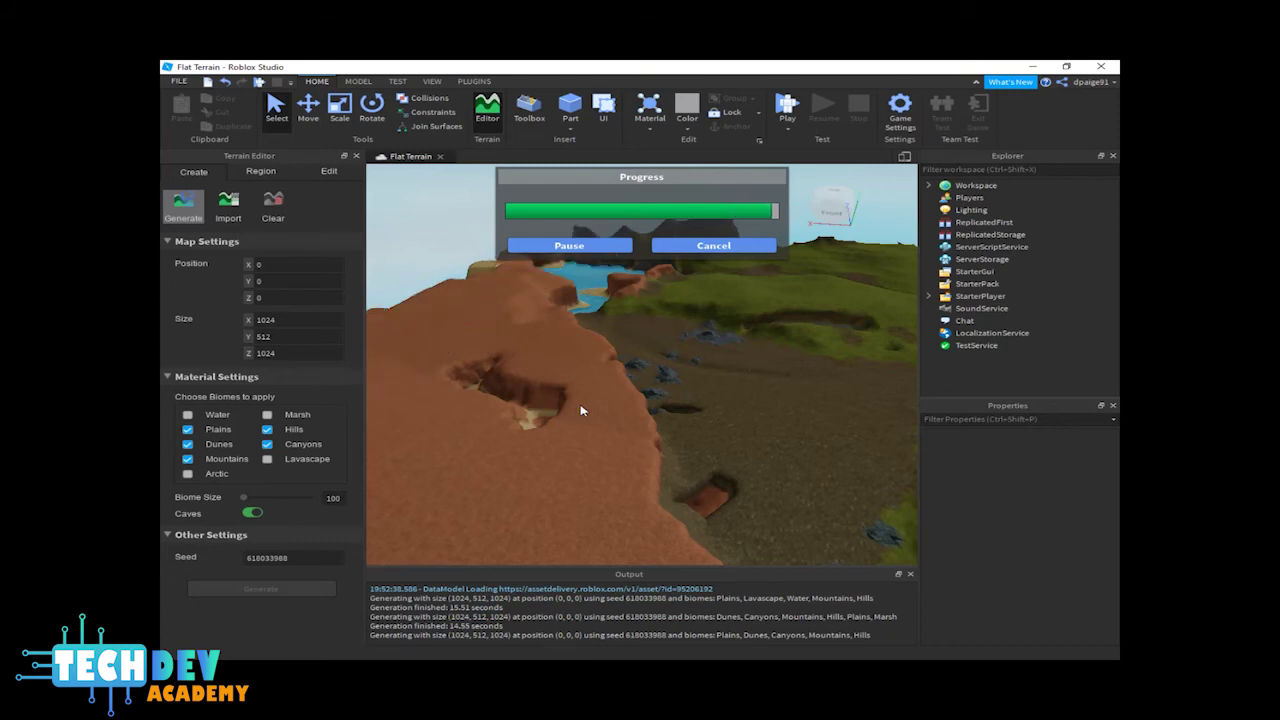
right_drag(672, 416, 672, 416)
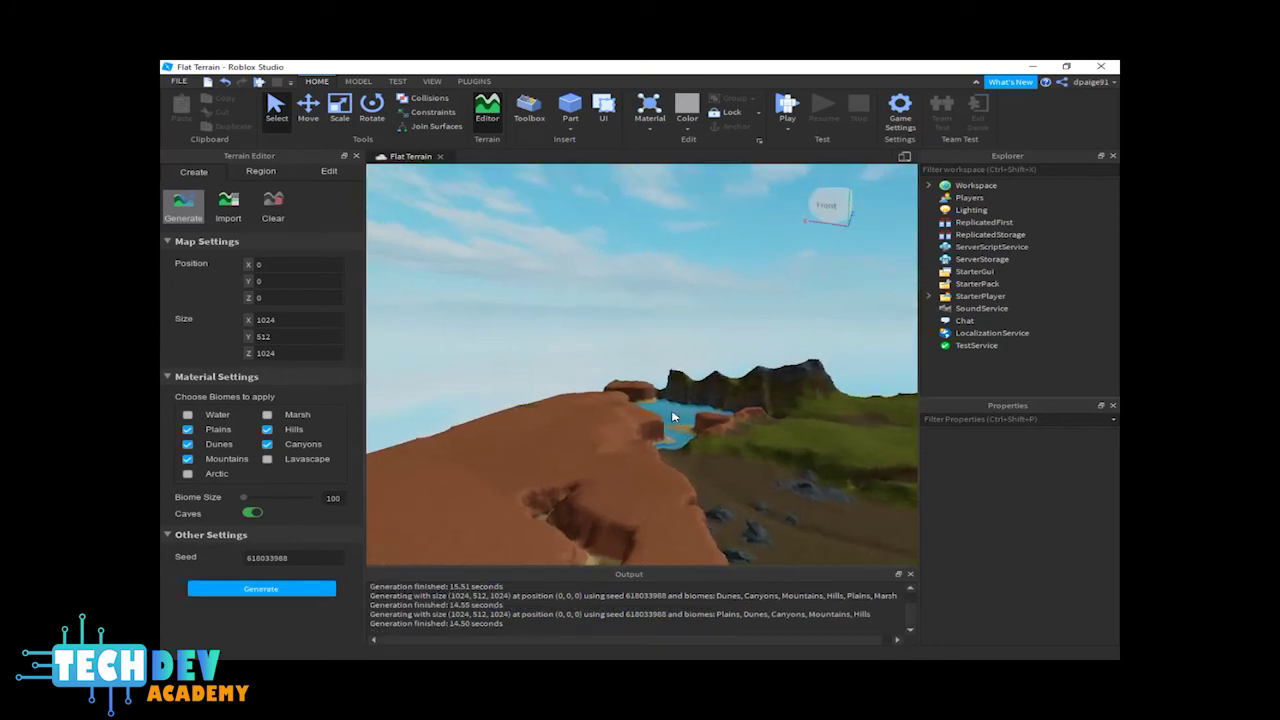
scroll(672, 416, down, 2)
scroll(675, 417, down, 2)
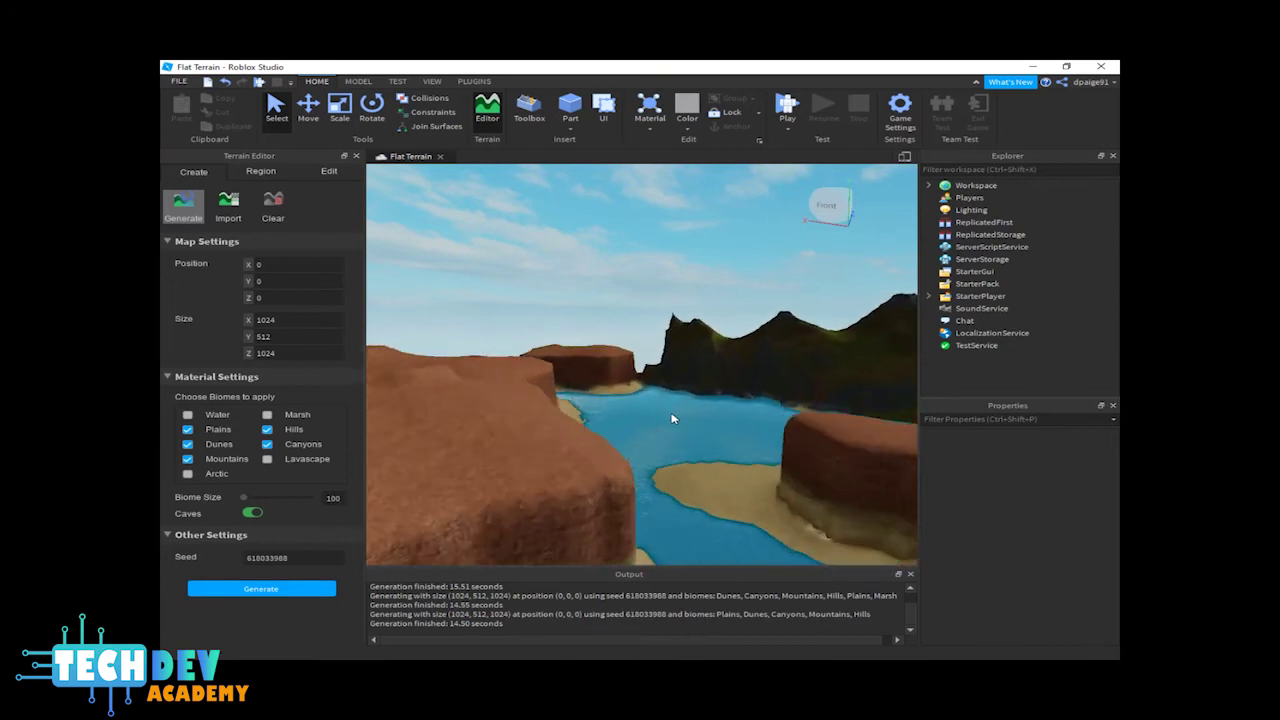
scroll(678, 418, down, 2)
scroll(683, 420, down, 2)
scroll(686, 429, down, 2)
scroll(703, 440, down, 2)
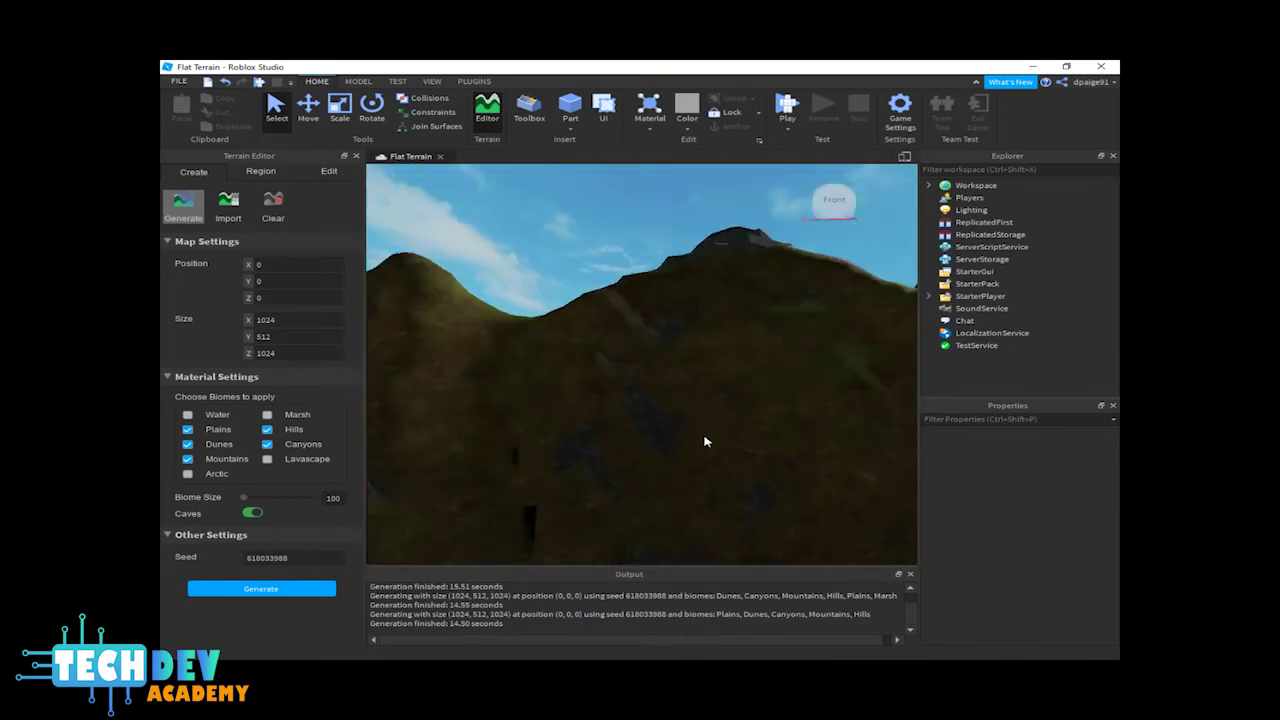
right_drag(703, 440, 743, 439)
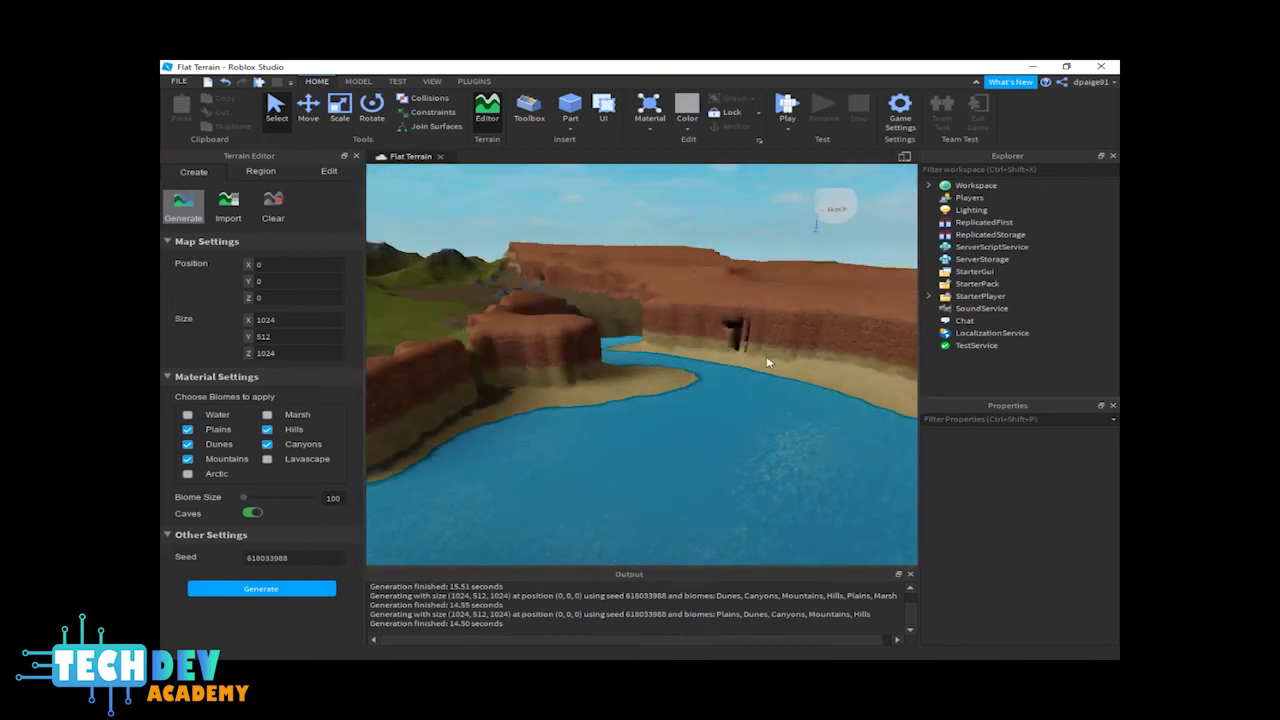
mouse_move(768, 362)
right_down()
mouse_move(740, 354)
mouse_move(763, 351)
mouse_move(637, 359)
mouse_move(563, 394)
mouse_move(743, 363)
mouse_move(705, 370)
mouse_move(714, 376)
mouse_move(726, 369)
mouse_move(681, 345)
right_up()
scroll(743, 363, down, 2)
scroll(705, 370, down, 2)
scroll(710, 370, down, 2)
scroll(726, 369, down, 3)
scroll(680, 345, up, 3)
scroll(678, 340, up, 3)
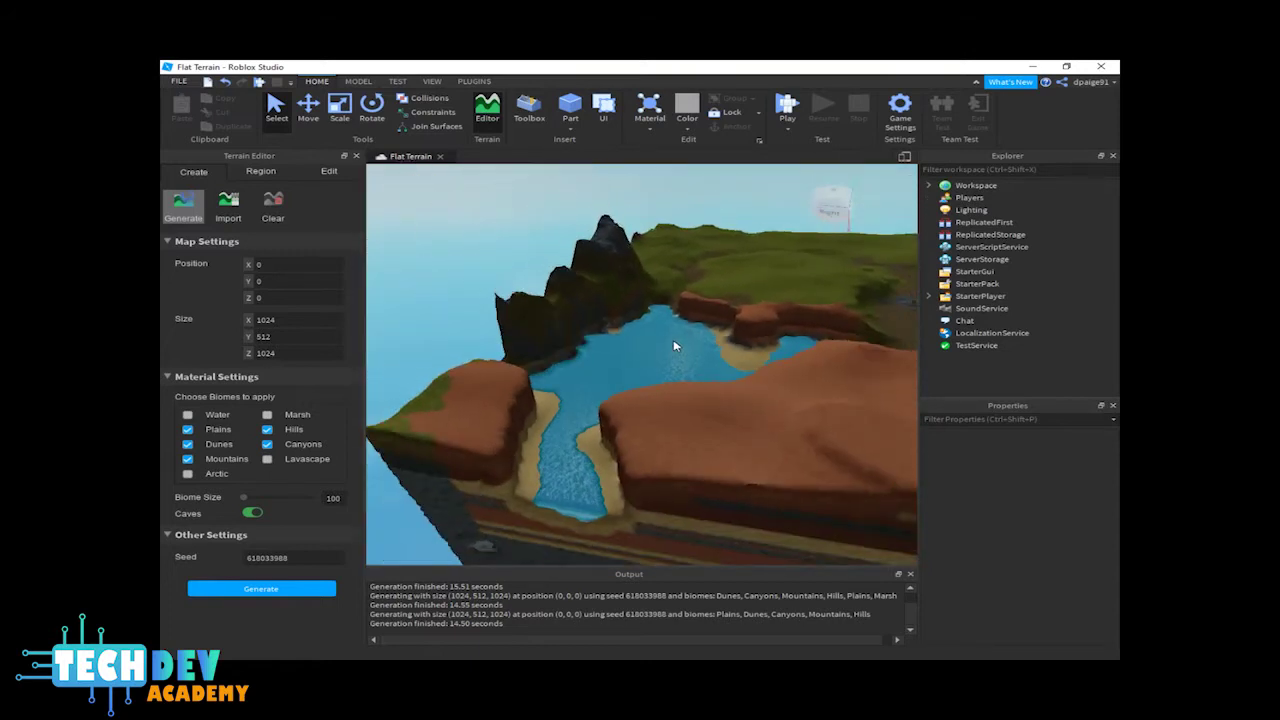
scroll(671, 346, up, 3)
right_drag(671, 346, 683, 346)
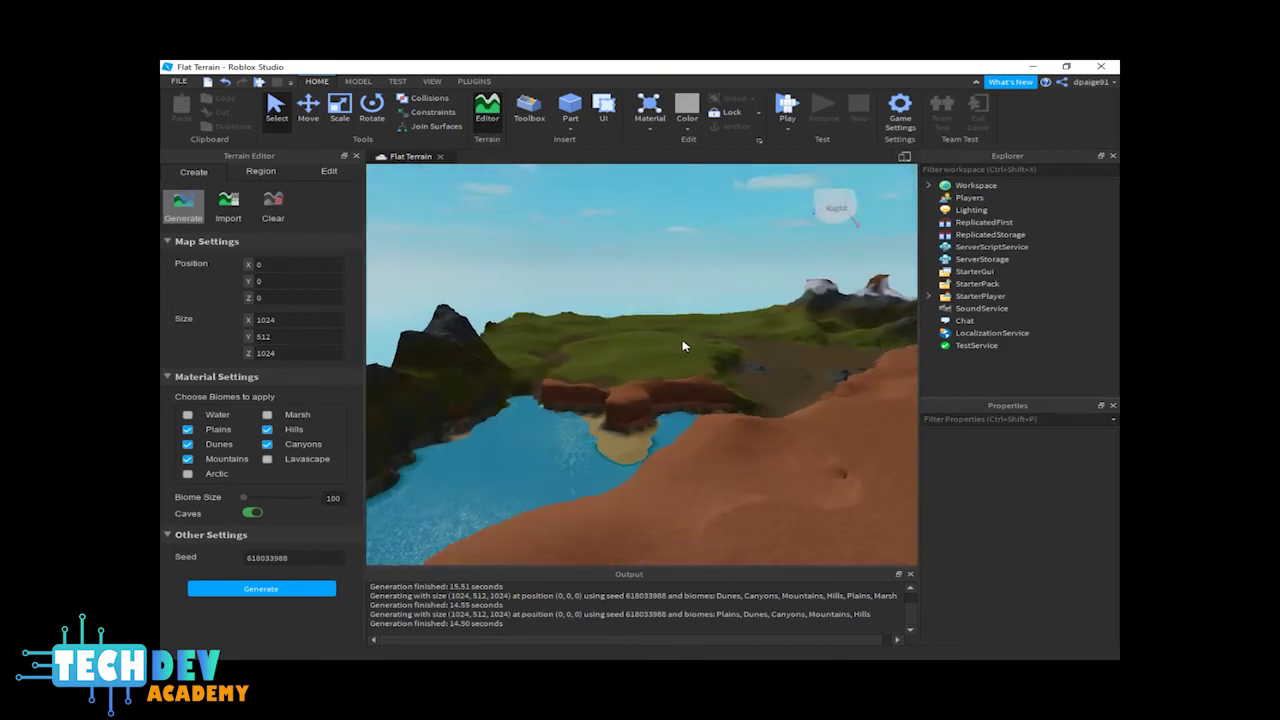
scroll(683, 346, up, 3)
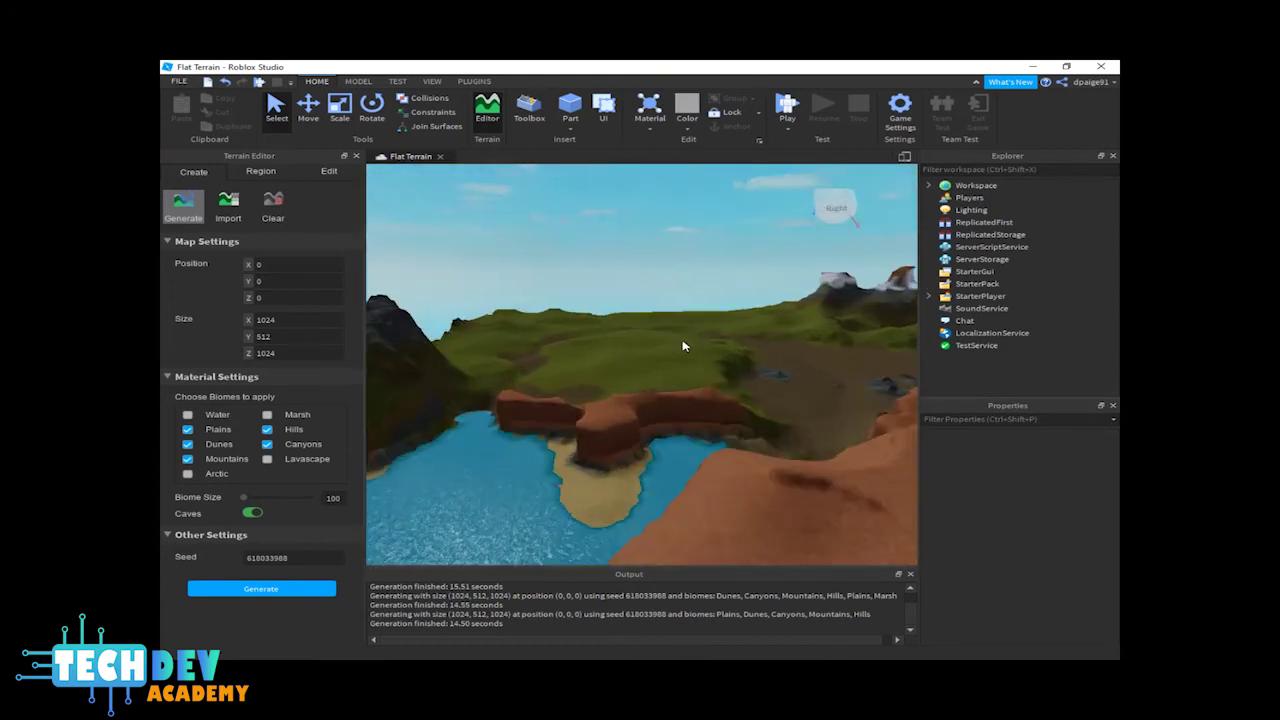
scroll(685, 348, up, 3)
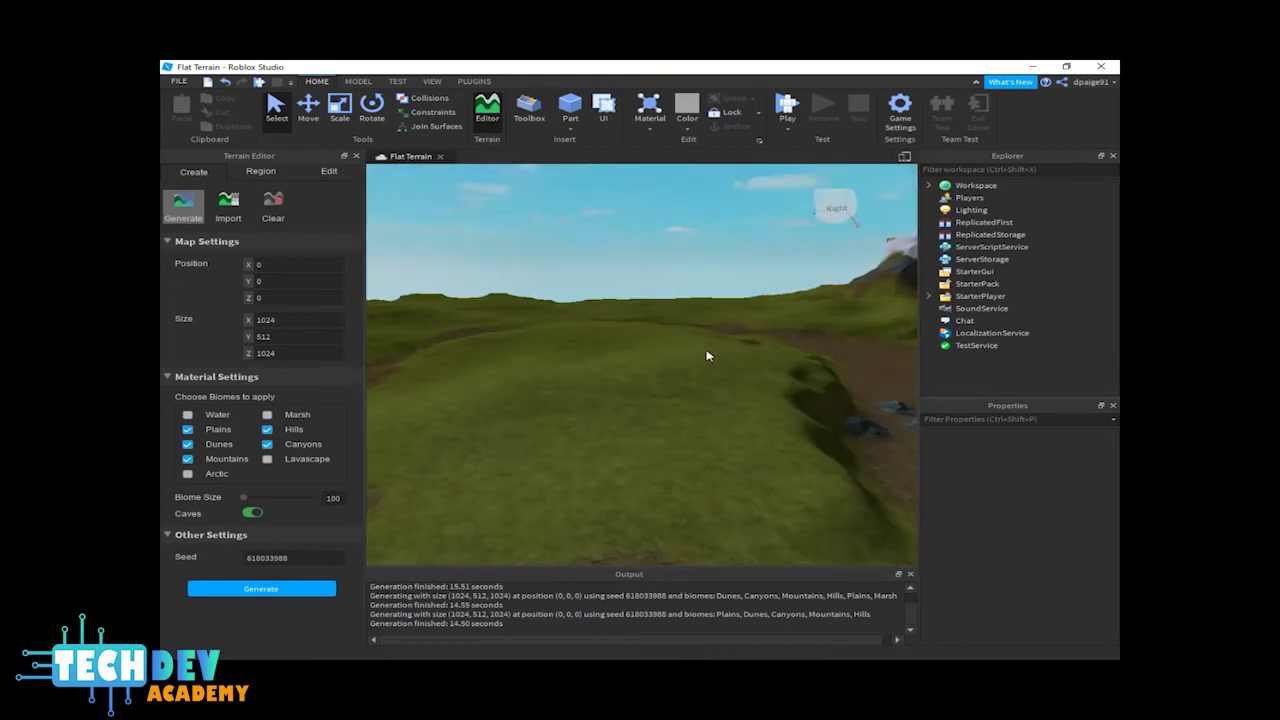
scroll(706, 355, down, 3)
right_drag(651, 349, 648, 348)
scroll(648, 348, up, 2)
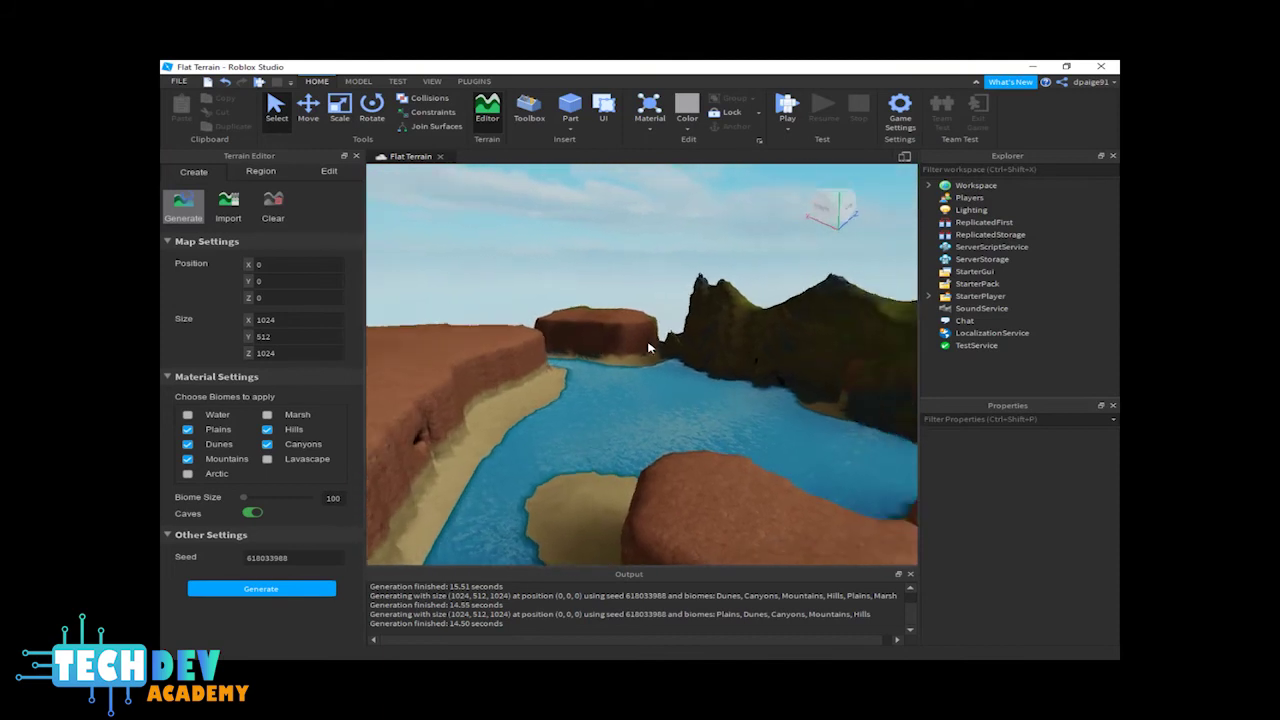
right_drag(648, 347, 648, 347)
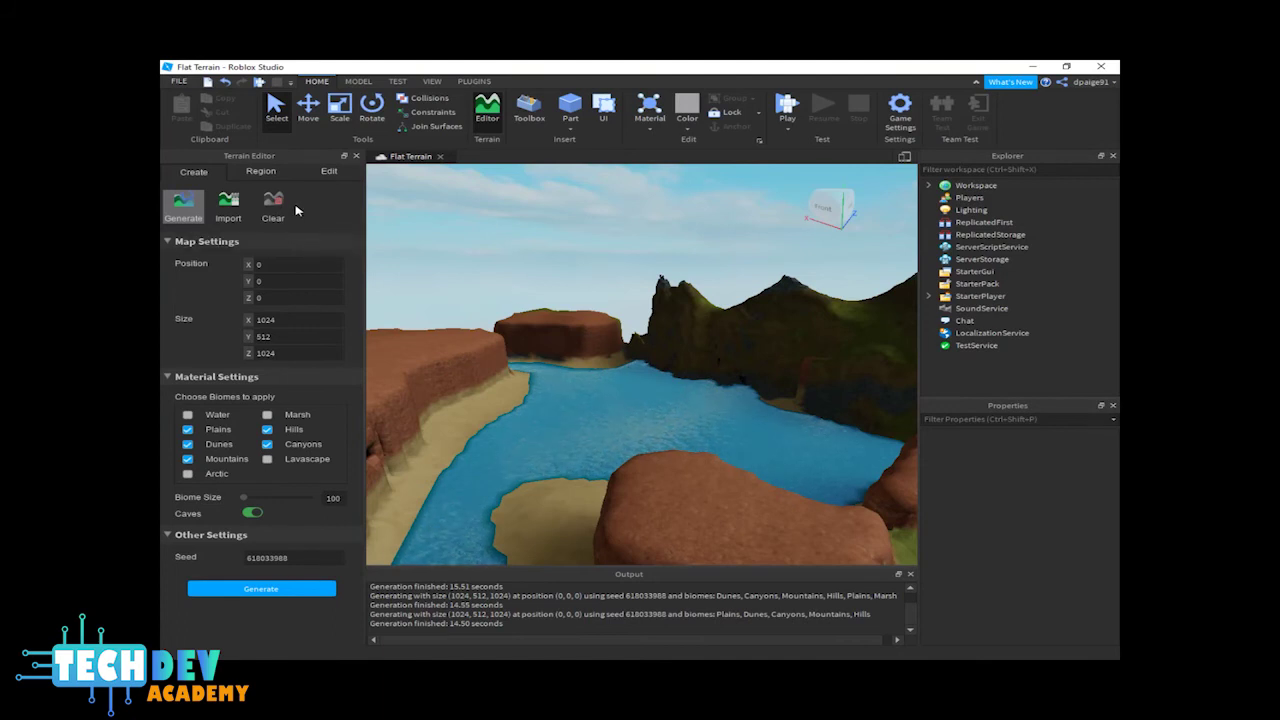
Switch the Terrain Editor to its Edit sculpting tools (Add, Subtract, Grow, Erode).
click(330, 172)
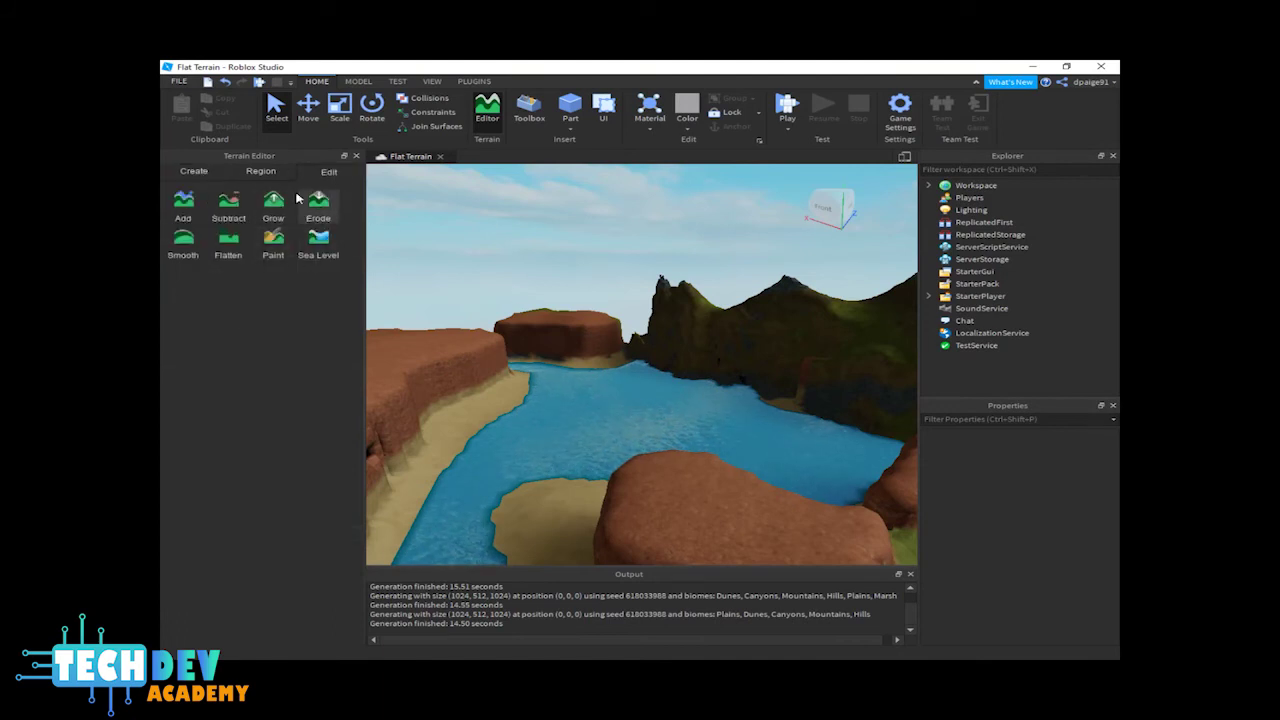